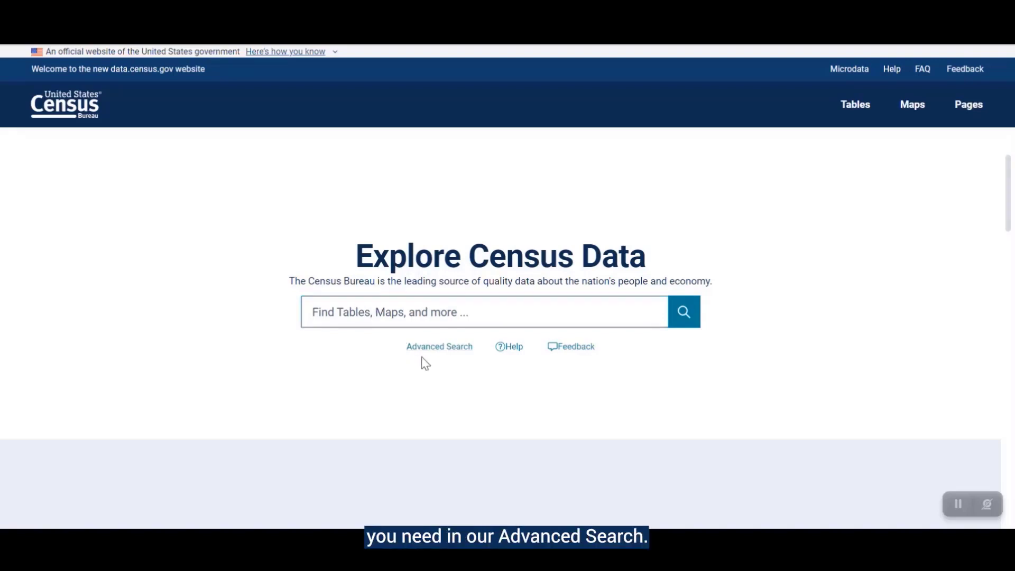
- Search data.census.gov for 'income sacramento county california'
click(388, 319)
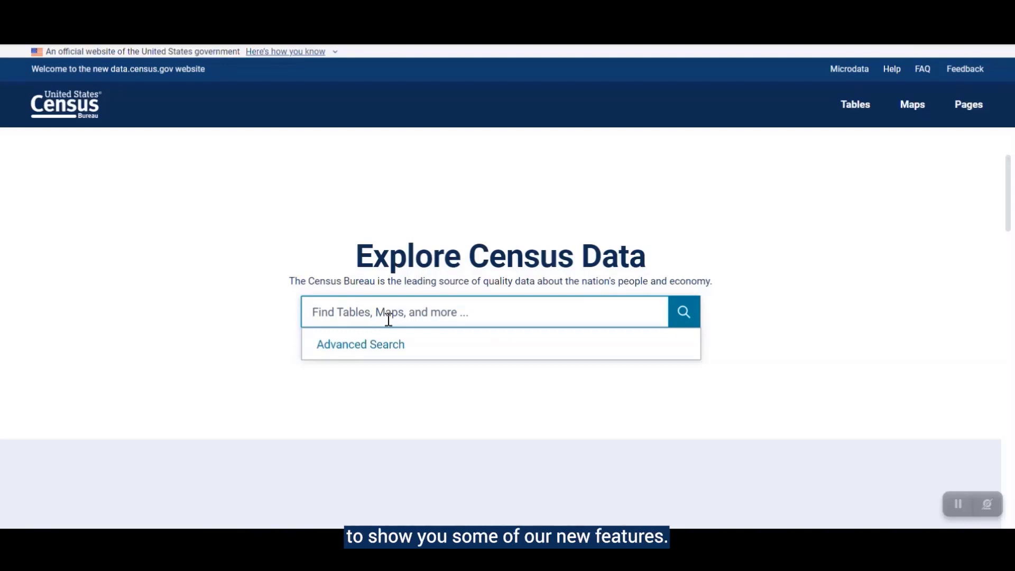
text(incom)
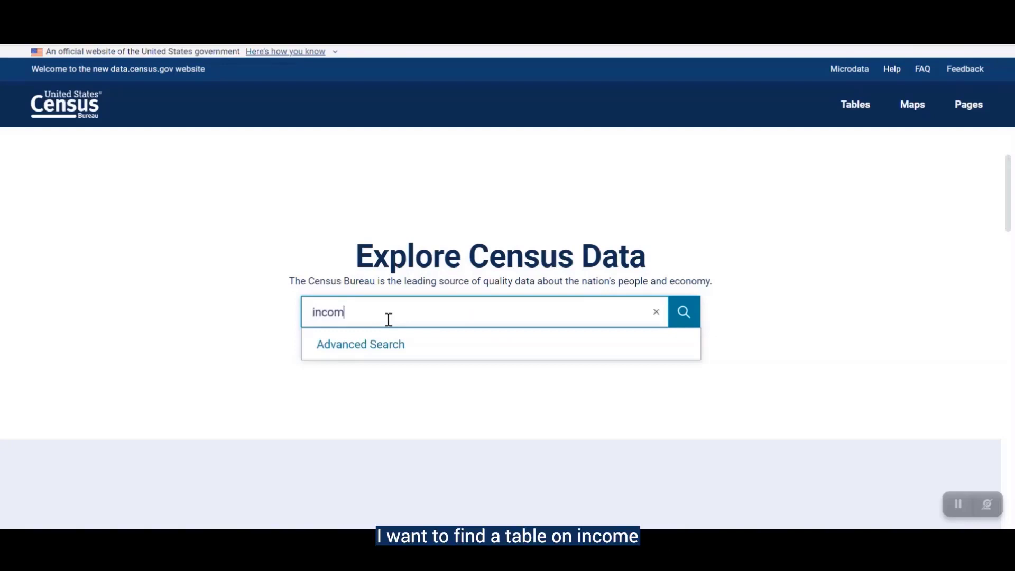
text(e sacramento)
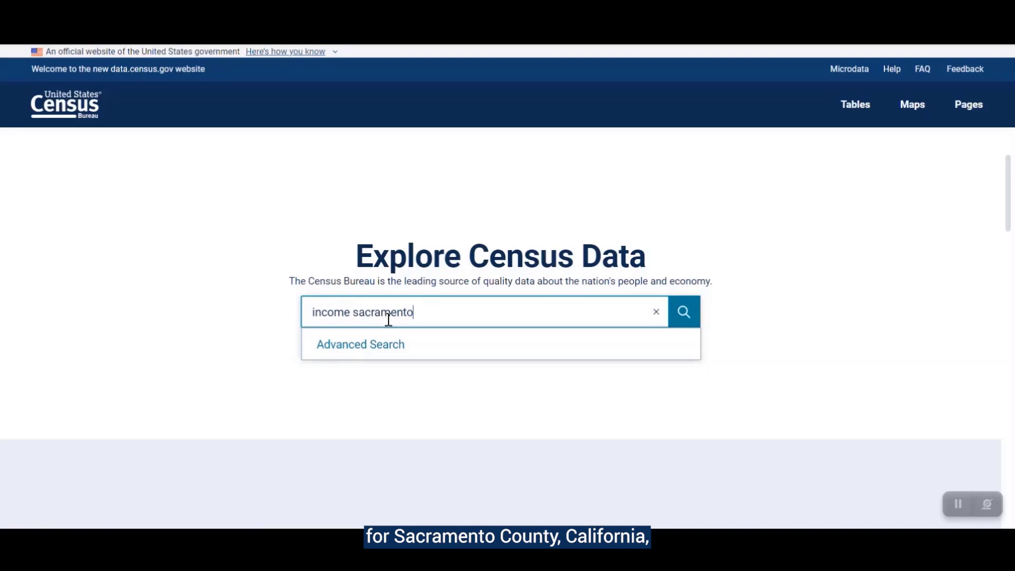
text( county california)
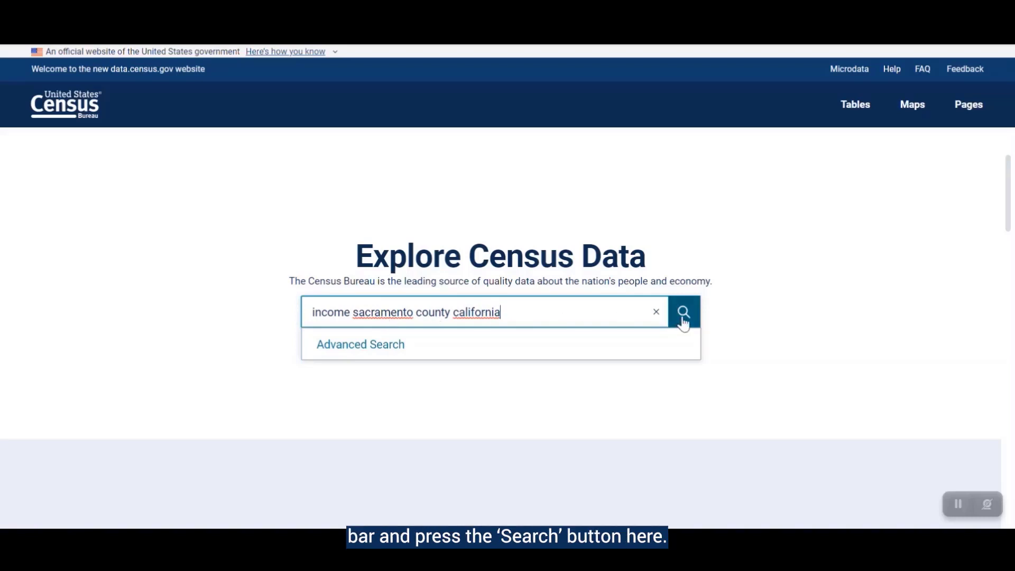
click(684, 313)
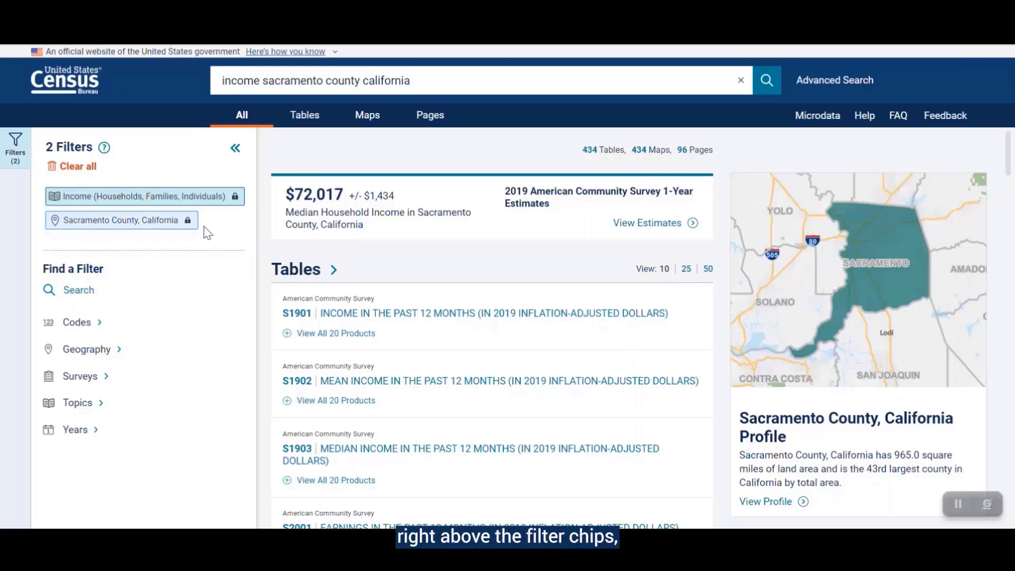
click(103, 149)
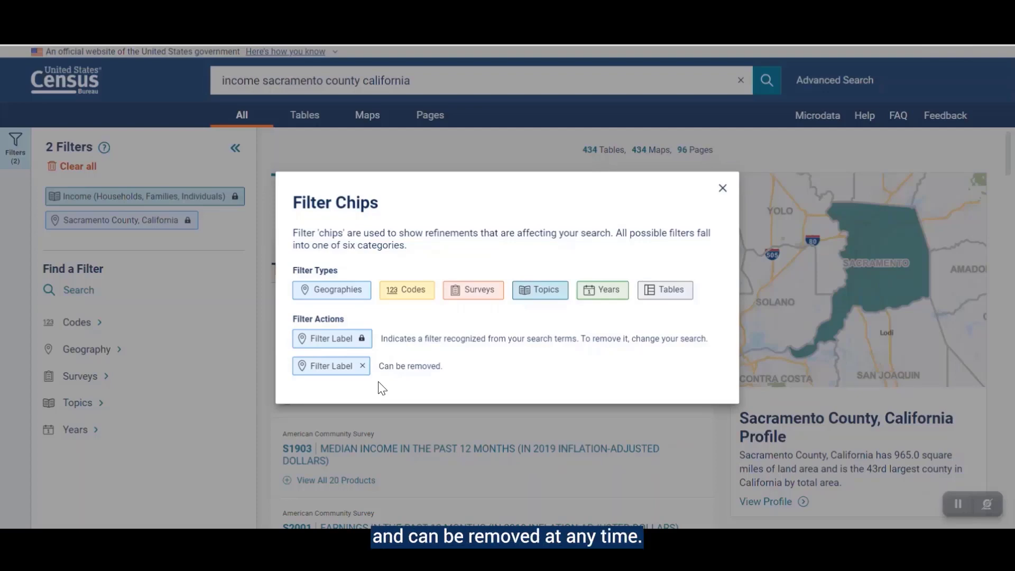
click(723, 190)
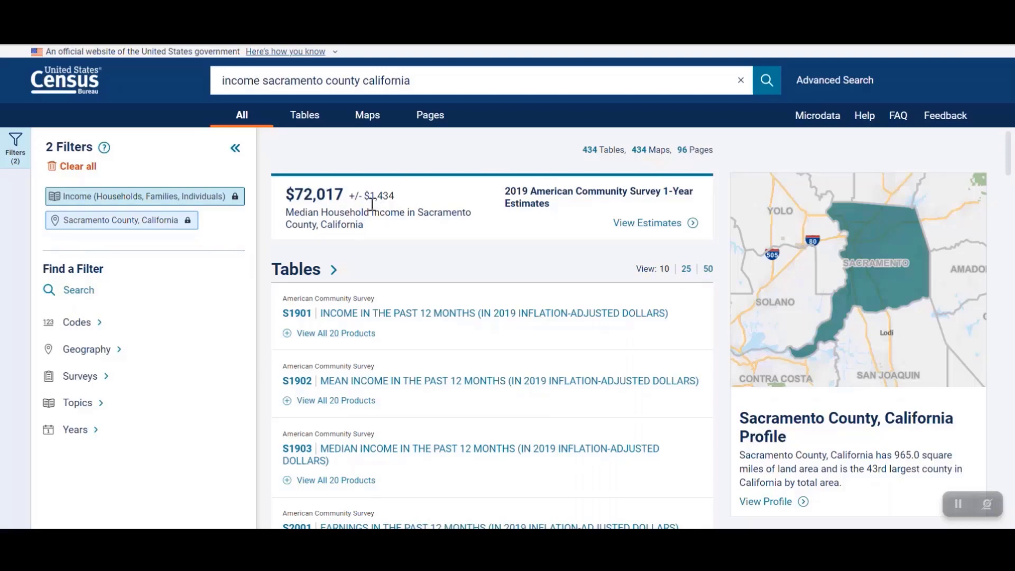
click(333, 270)
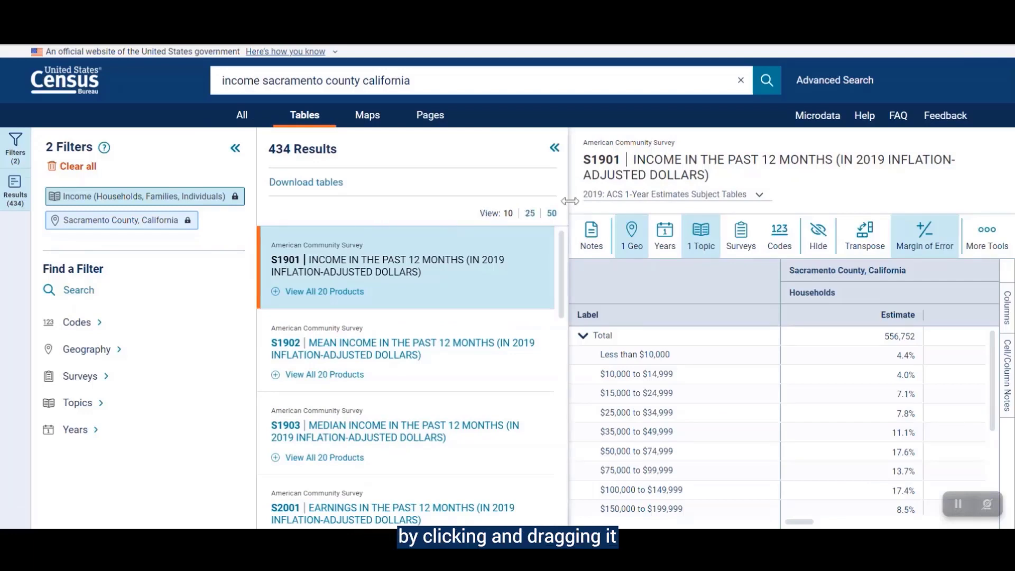
- Widen the table results list beside the S1901 income table preview
drag(569, 201, 535, 168)
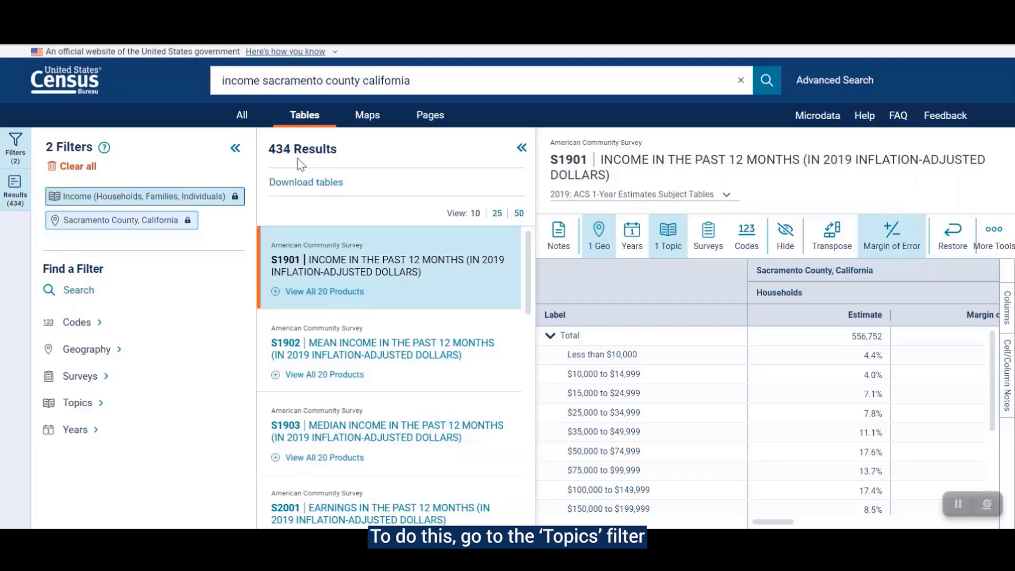
- Filter results by the Families and Living Arrangements topic, narrowing to 108, and collapse the filters
click(105, 403)
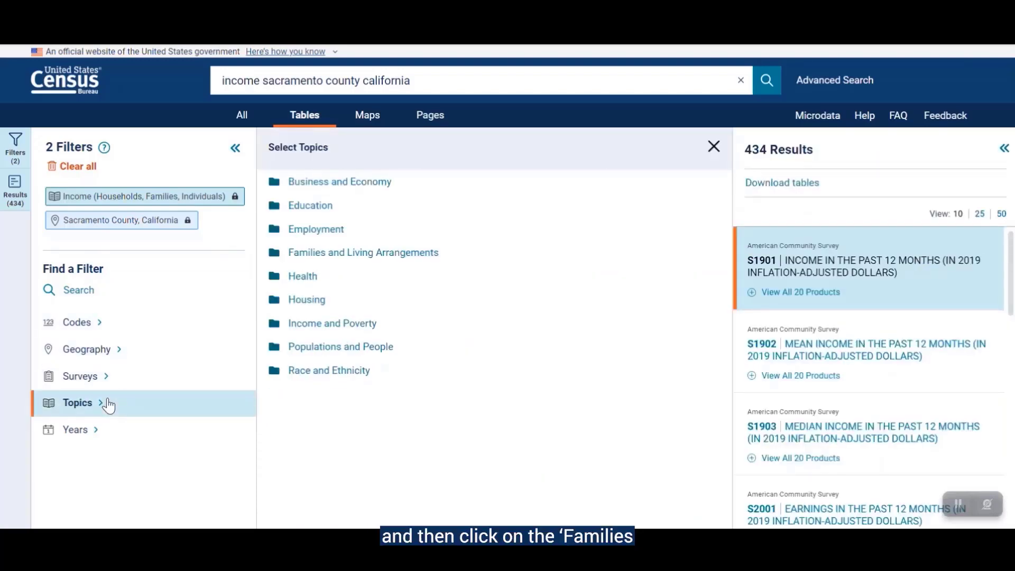
click(446, 258)
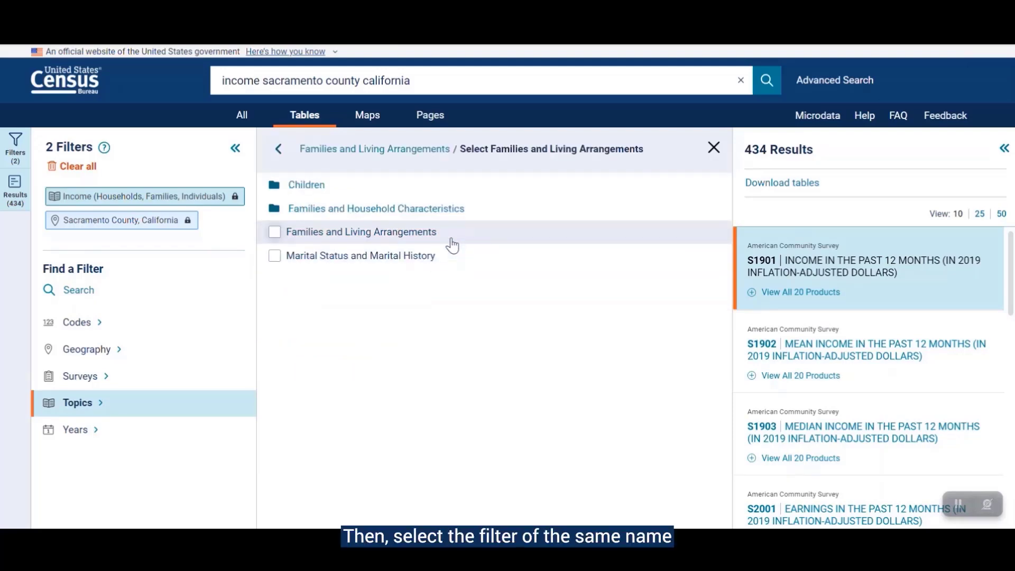
click(274, 236)
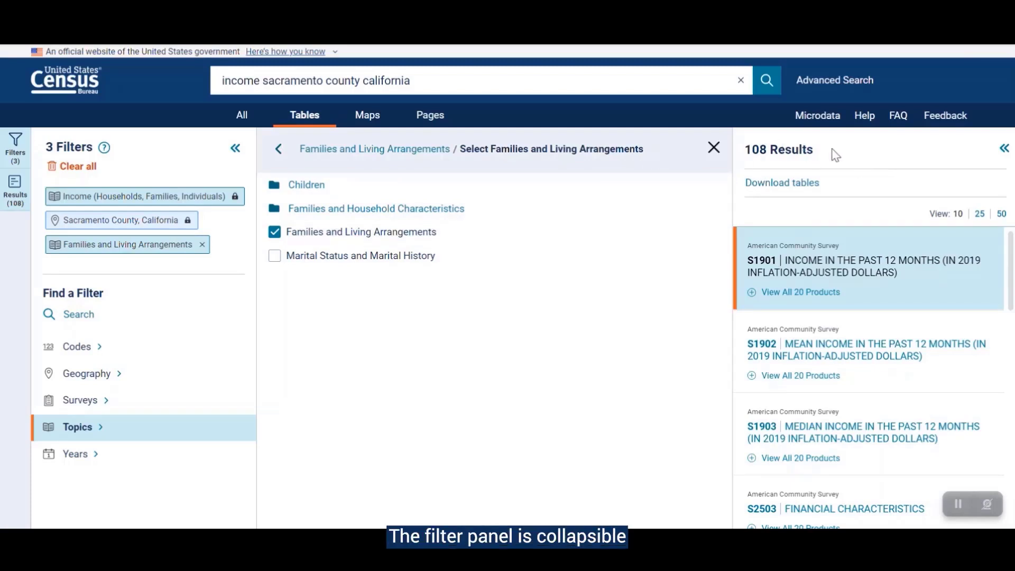
click(236, 149)
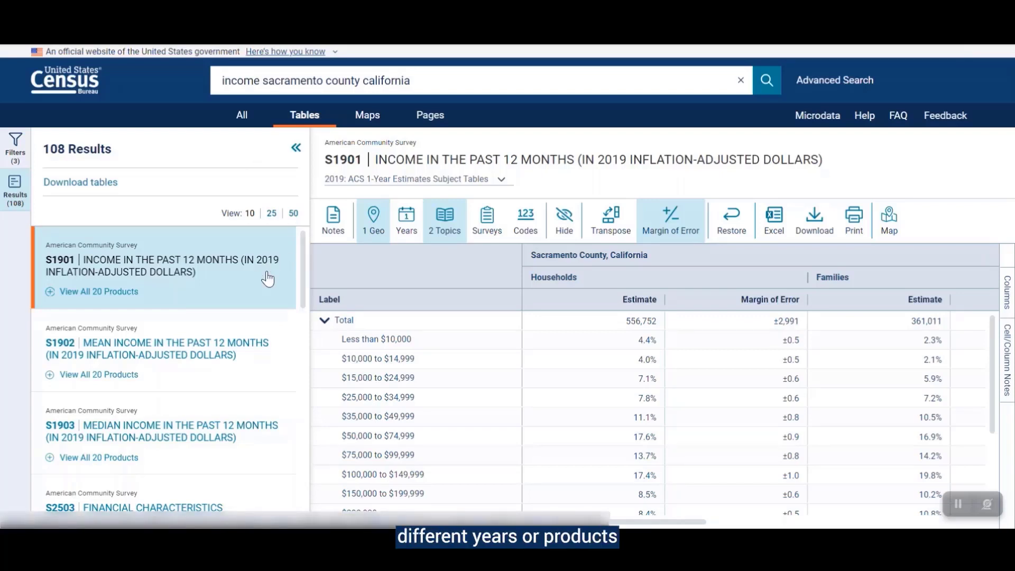
- Check S1901's 20 products, then find the married-couple median income of 101,223 in the table
click(126, 293)
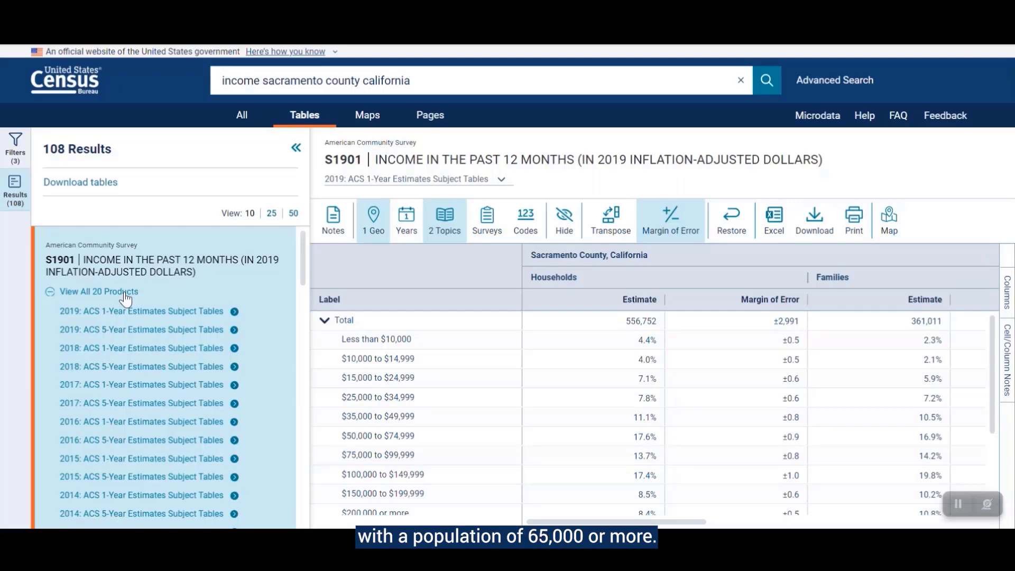
click(125, 296)
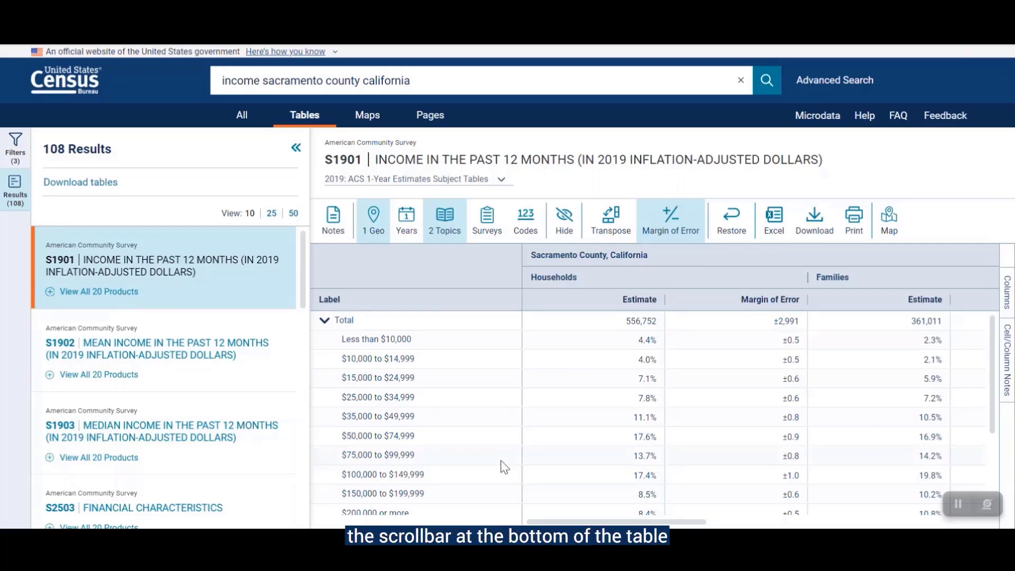
drag(552, 523, 731, 523)
scroll(655, 468, left, 1)
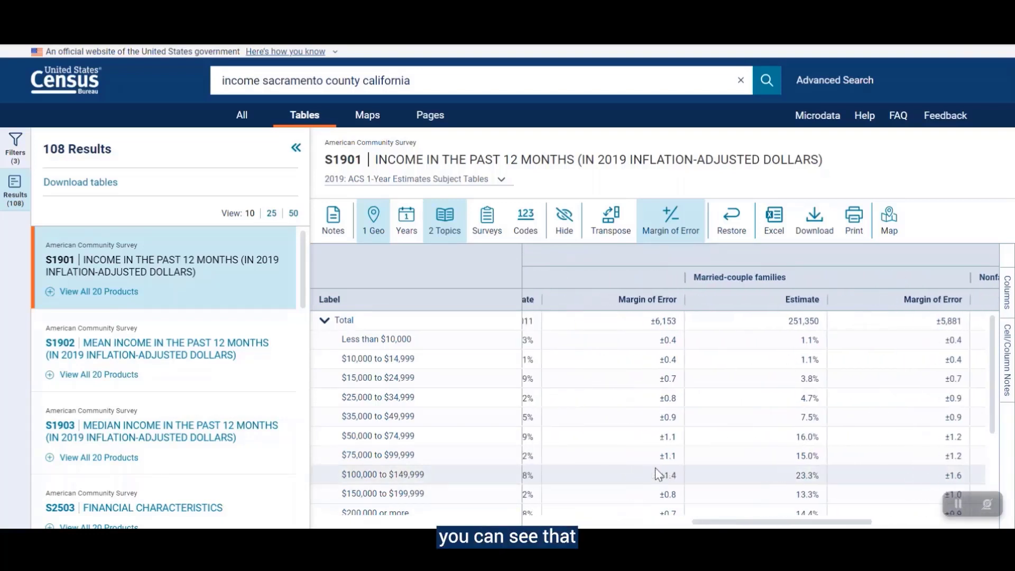
scroll(478, 449, down, 2)
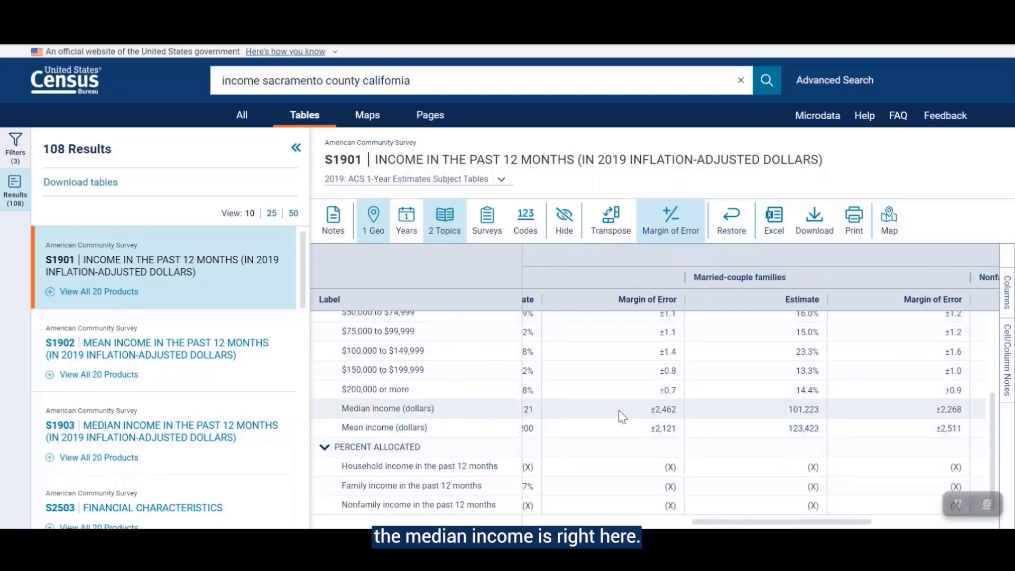
click(765, 408)
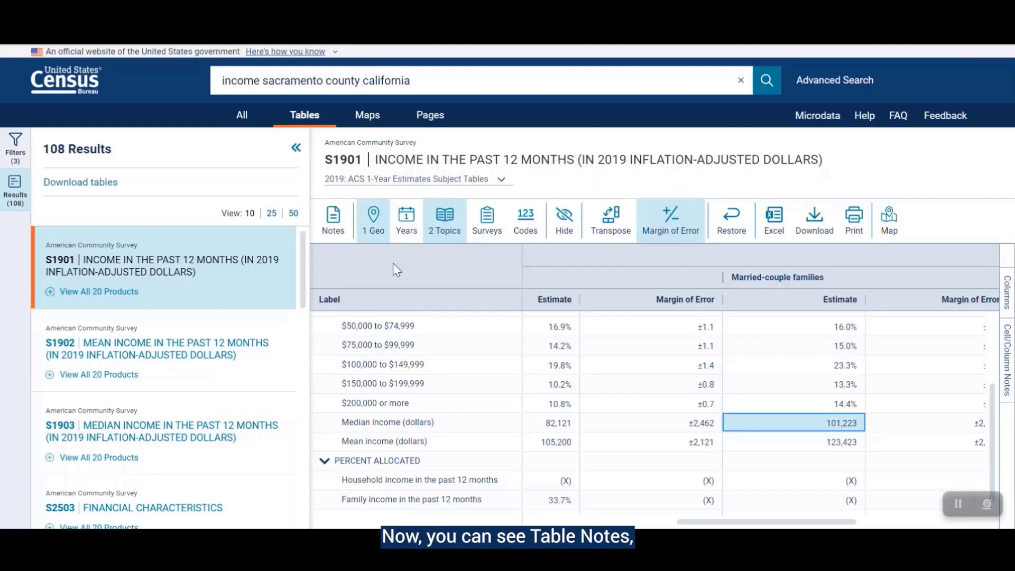
- Glance at the S1901 table notes, then return to the Explore Census Data home page
click(336, 235)
click(337, 238)
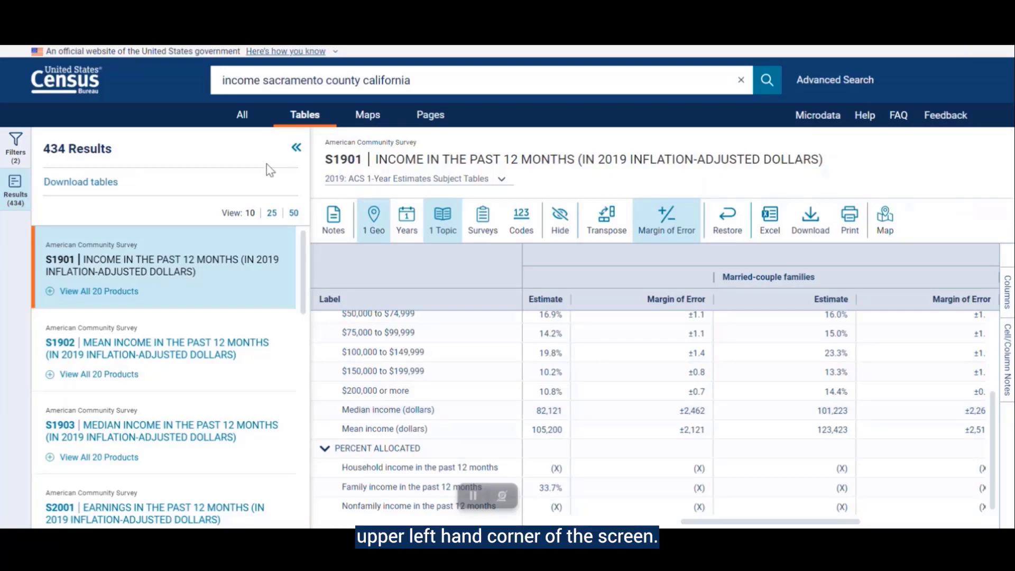
click(84, 82)
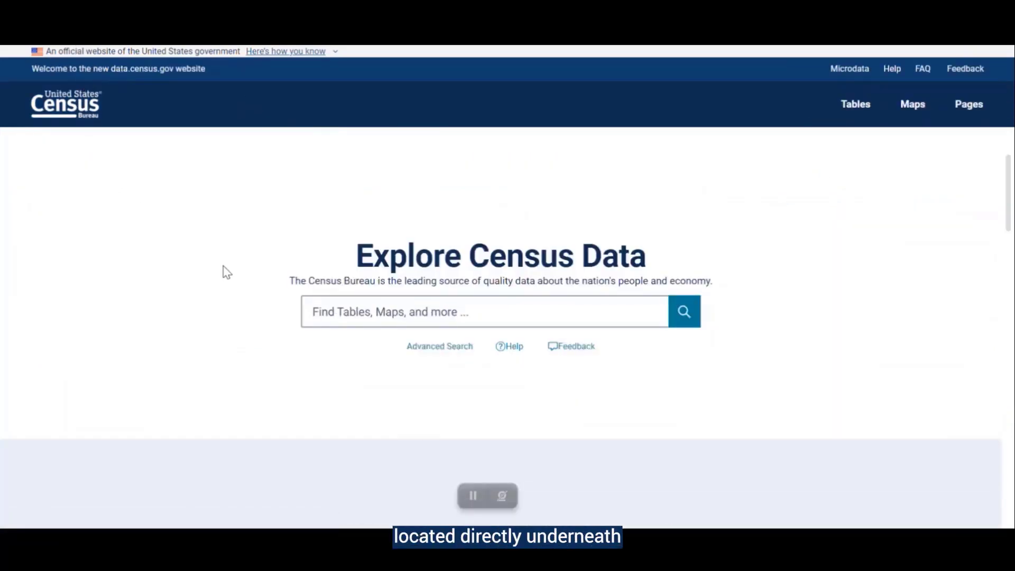
- Go to Advanced Search and show the commonly used geographies under the Geography filter
click(419, 349)
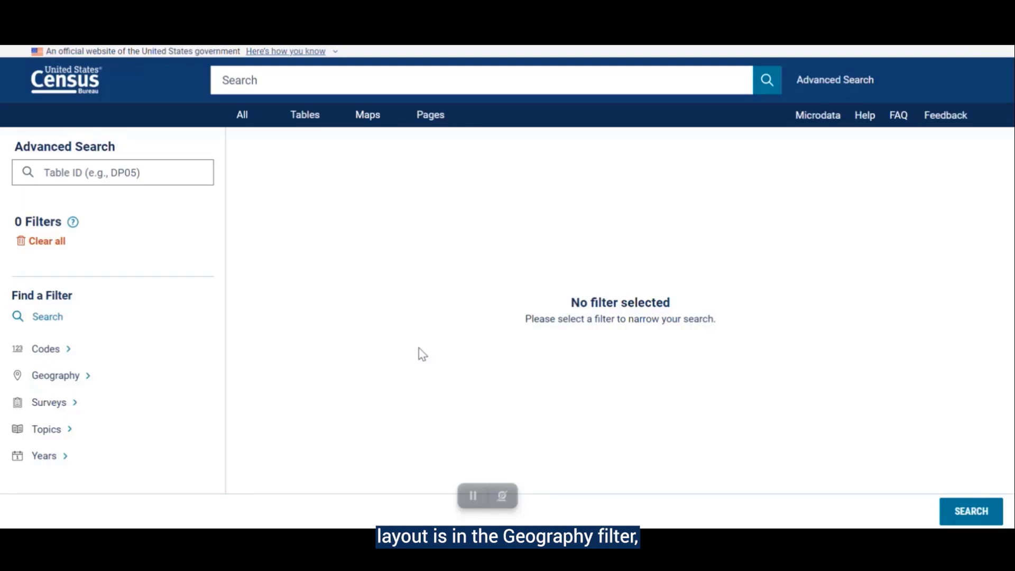
click(73, 376)
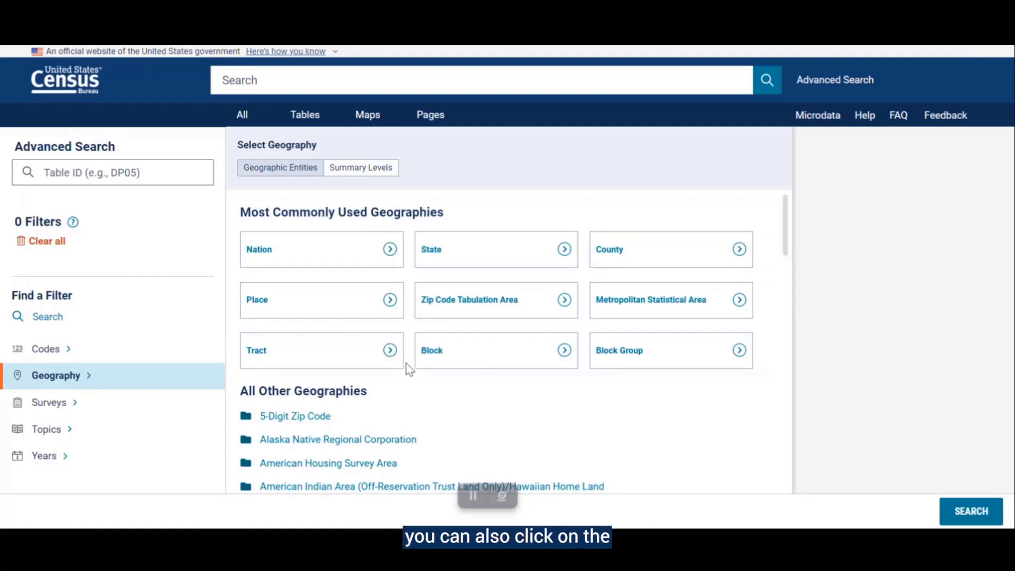
- Select all census tracts in Montgomery County, Alabama as the geography, then return to the state list
click(374, 174)
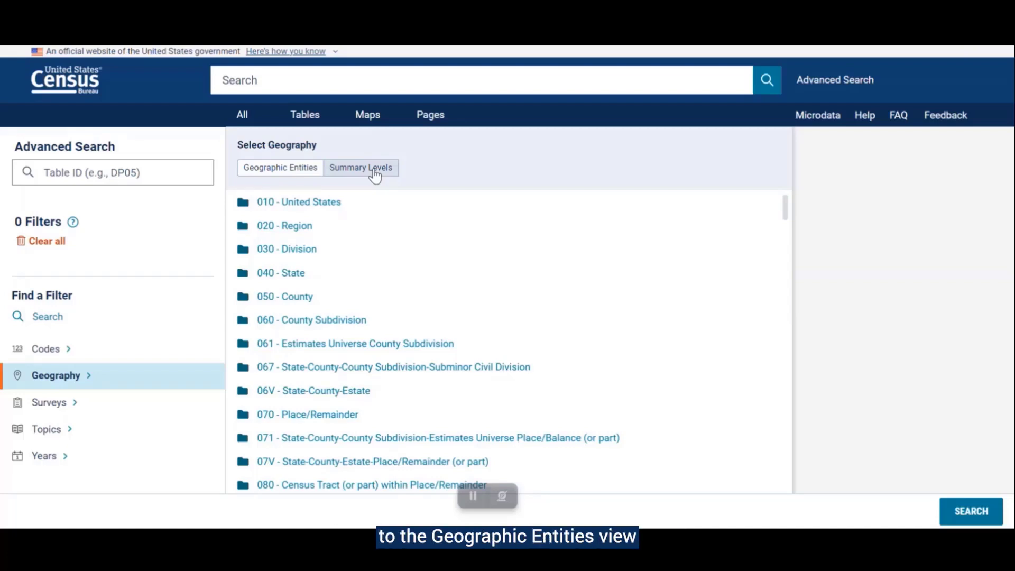
click(296, 172)
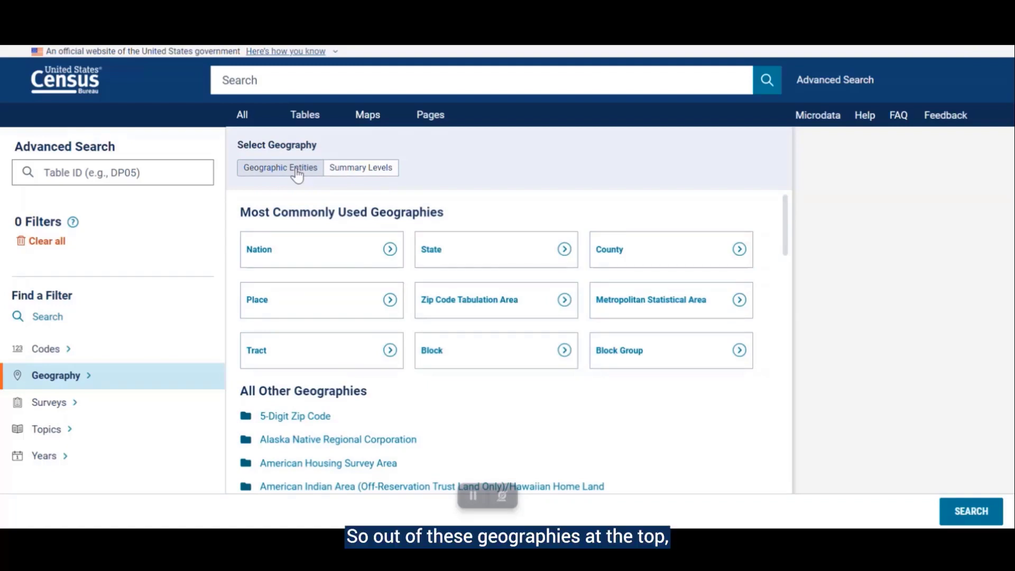
click(267, 359)
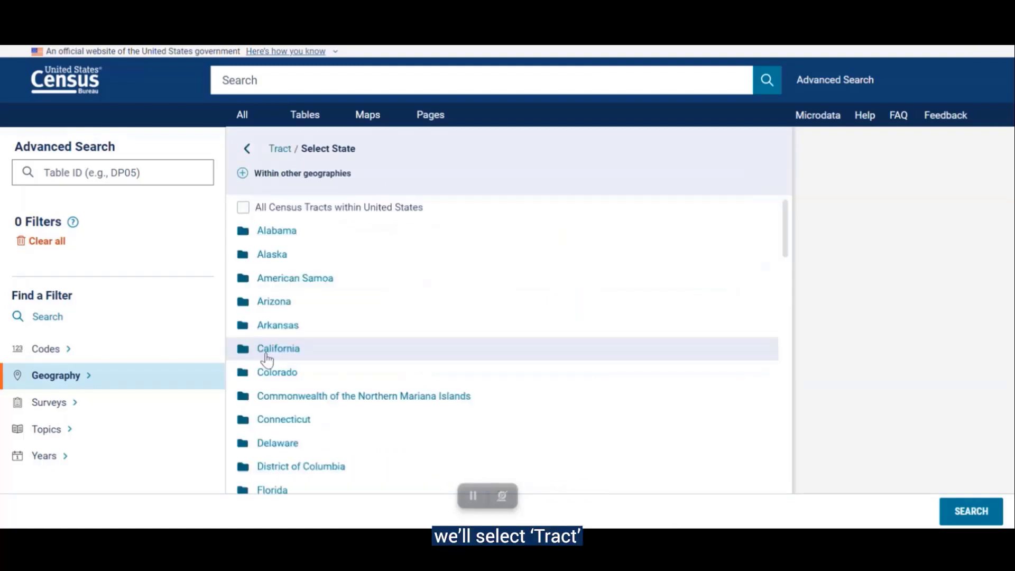
click(298, 239)
scroll(299, 245, down, 15)
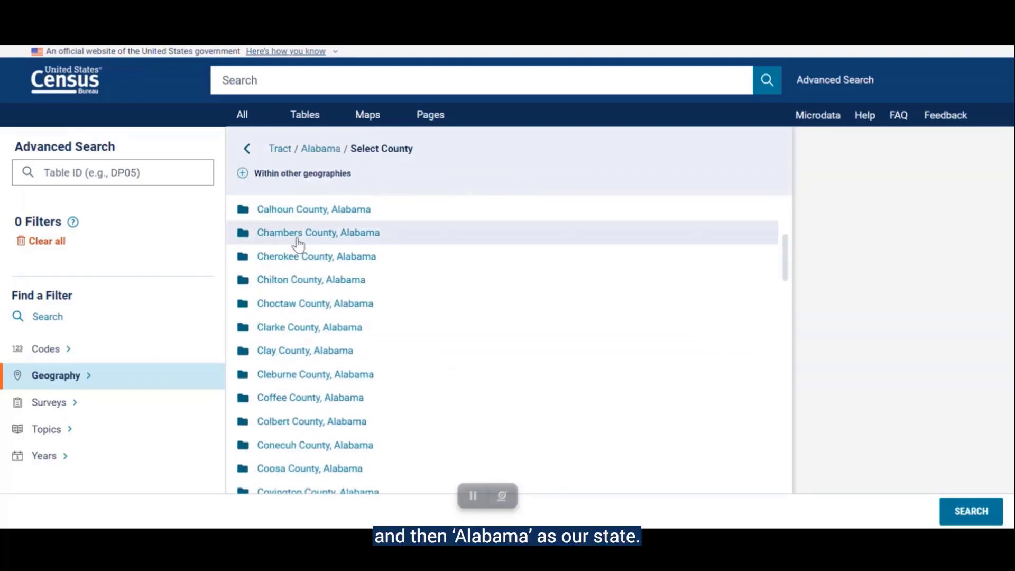
scroll(299, 243, down, 5)
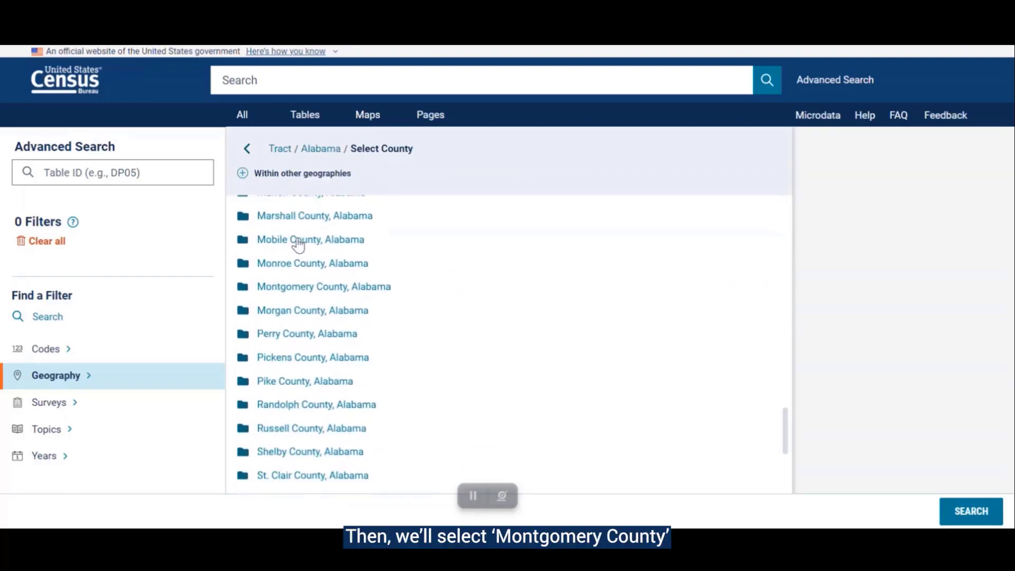
click(305, 282)
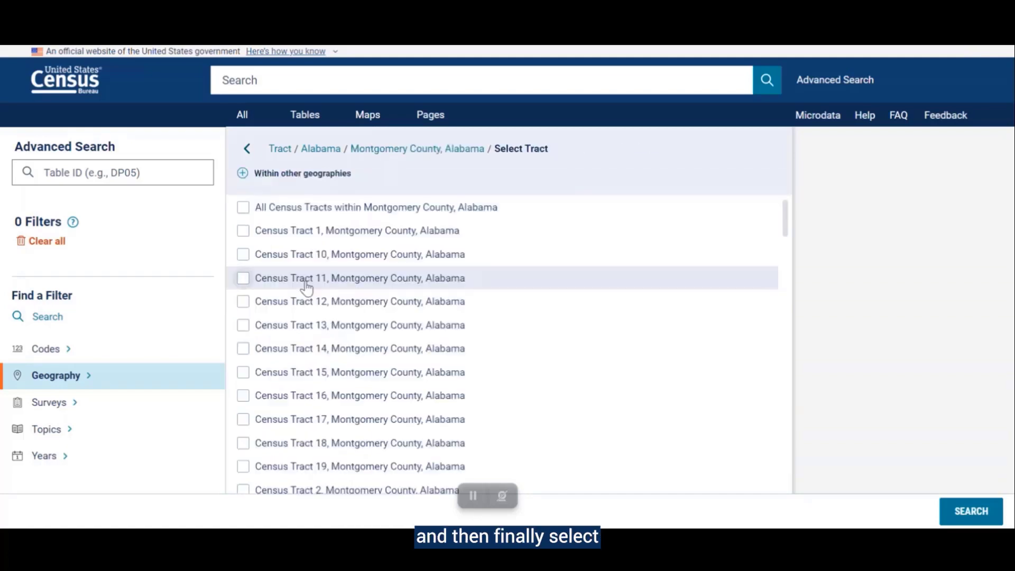
click(242, 209)
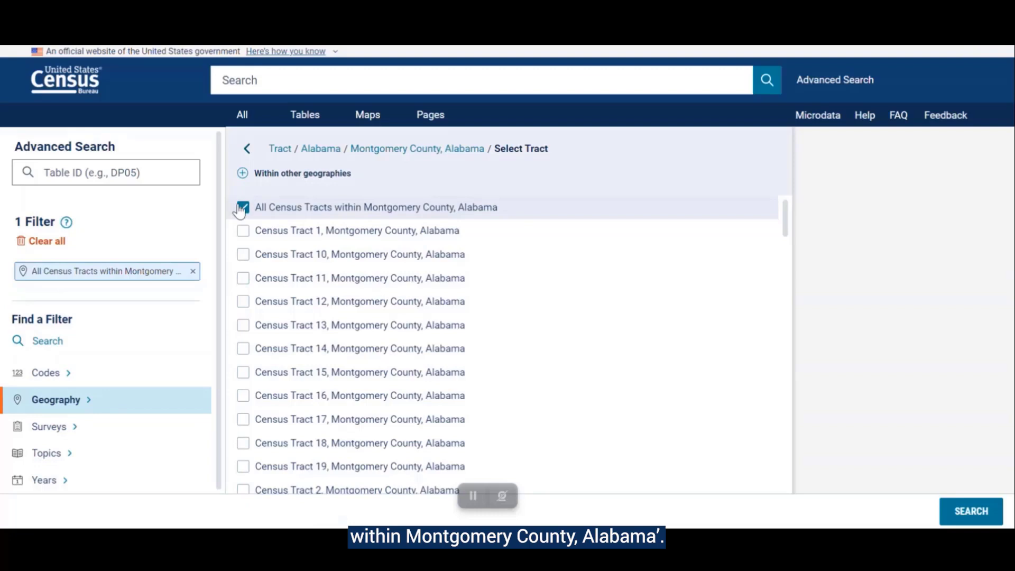
click(462, 150)
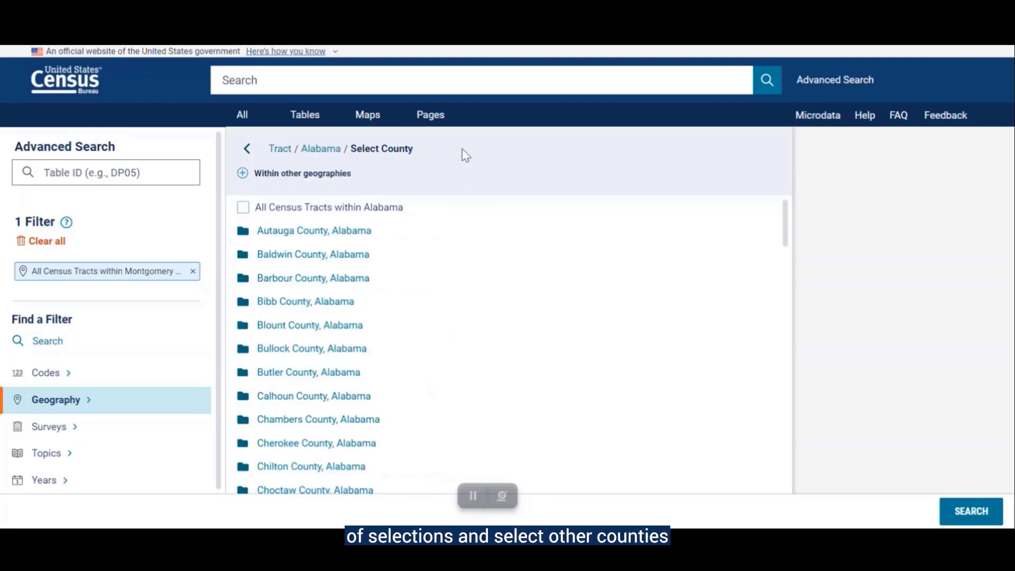
click(310, 149)
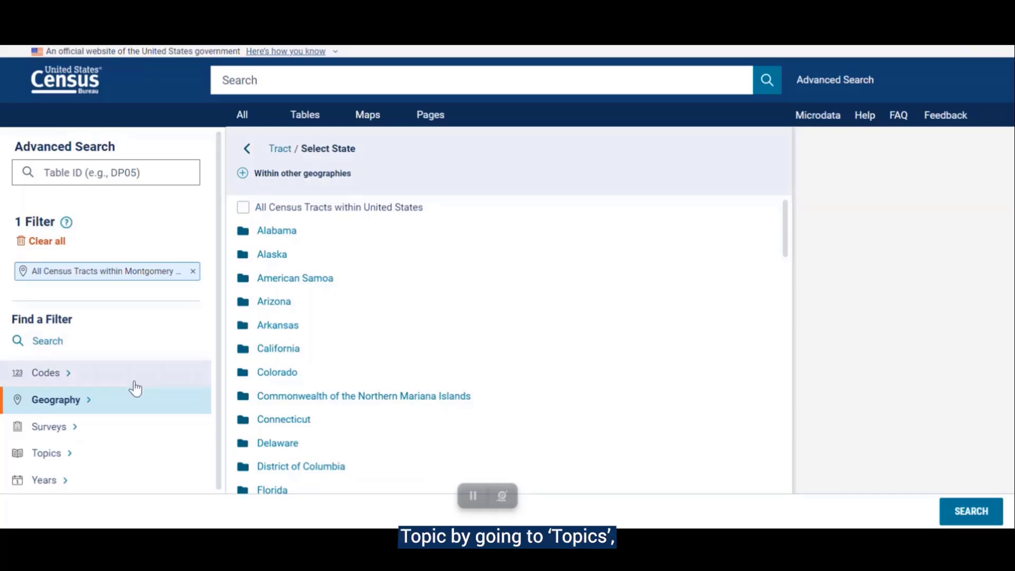
- Add the Education > Educational Attainment topic filter and search, listing 75 tables
click(86, 464)
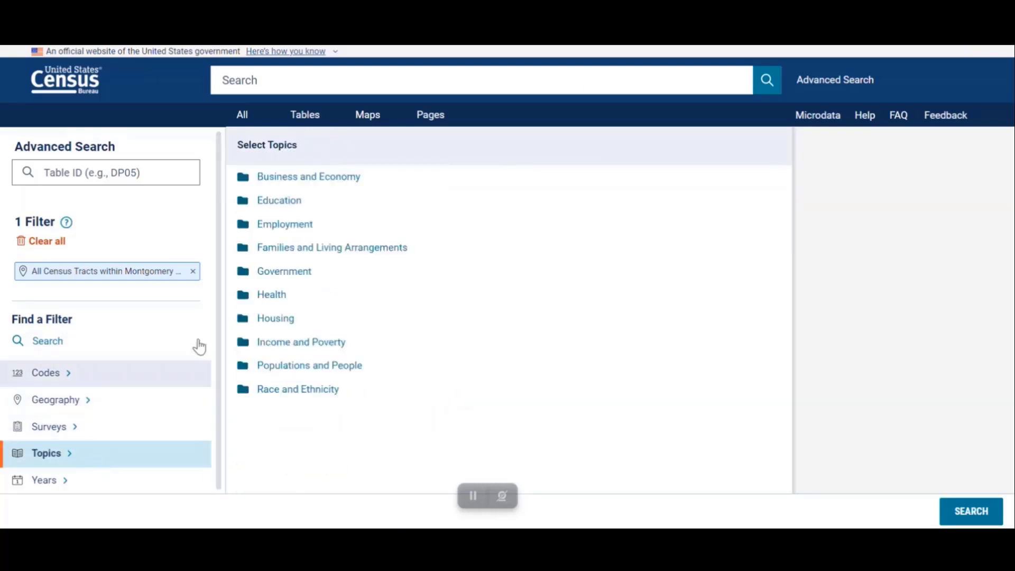
click(329, 204)
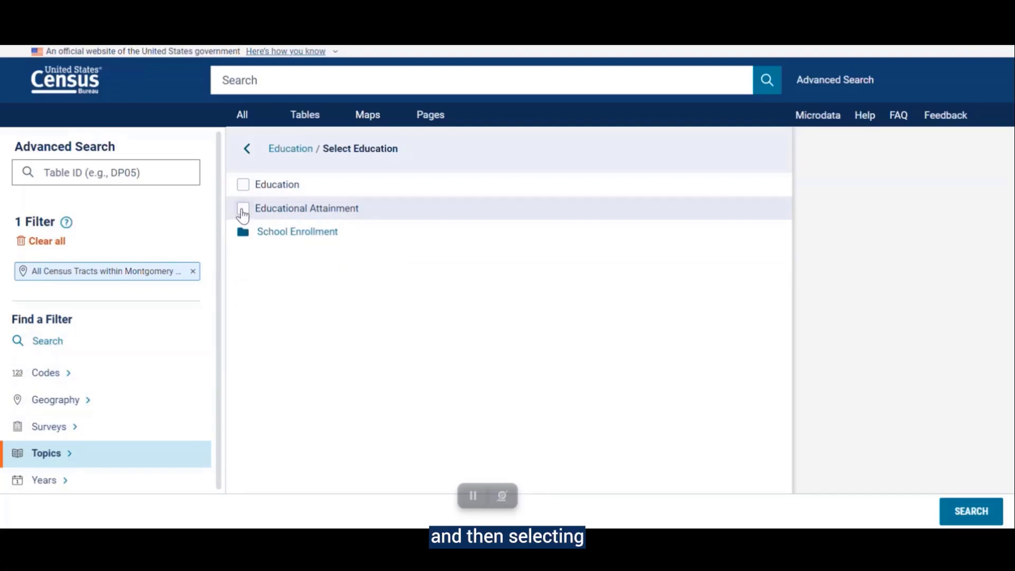
click(243, 211)
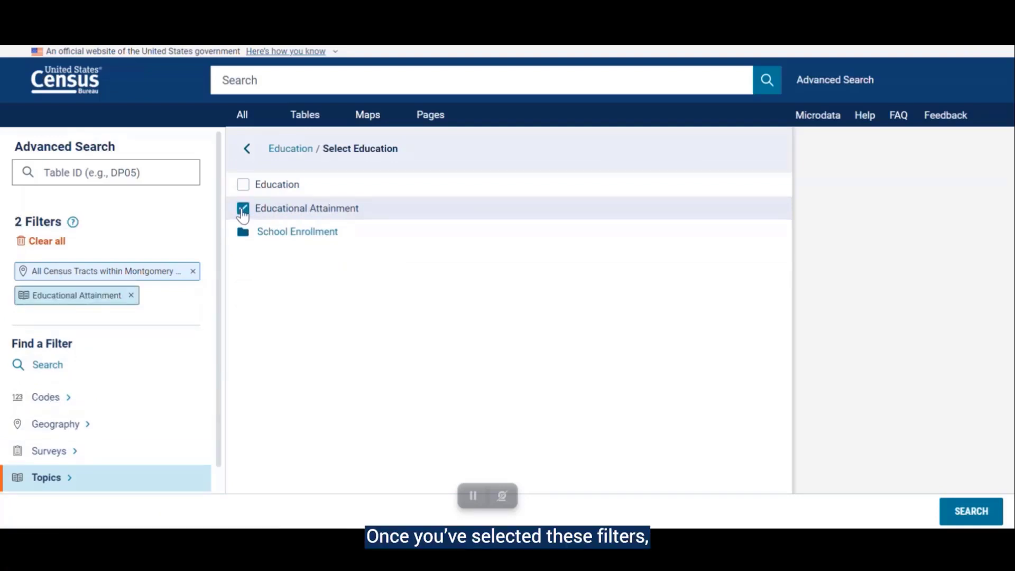
click(971, 512)
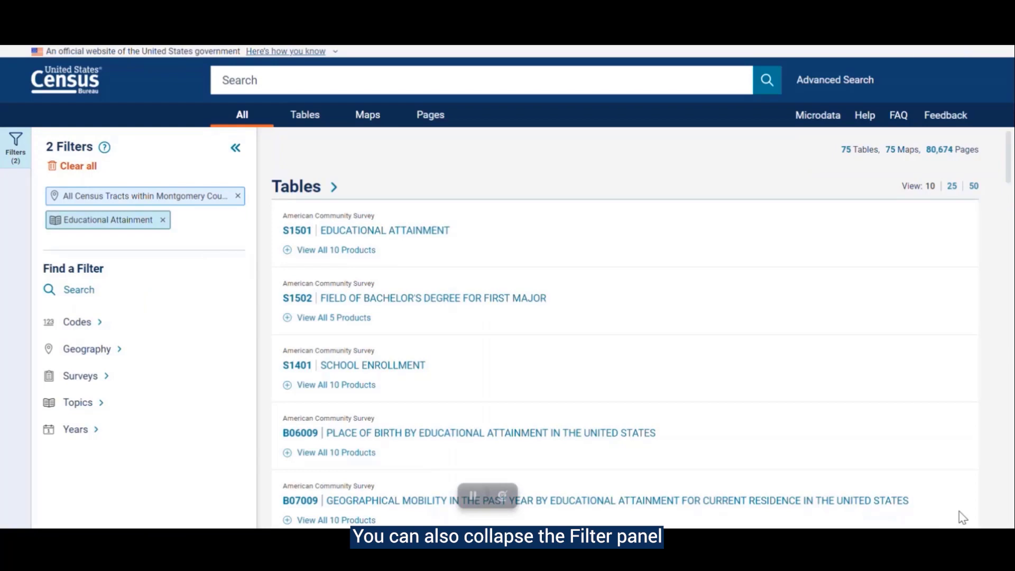
- Open the 2019 ACS 5-Year S1501 Educational Attainment table with filter and results panels hidden
click(235, 148)
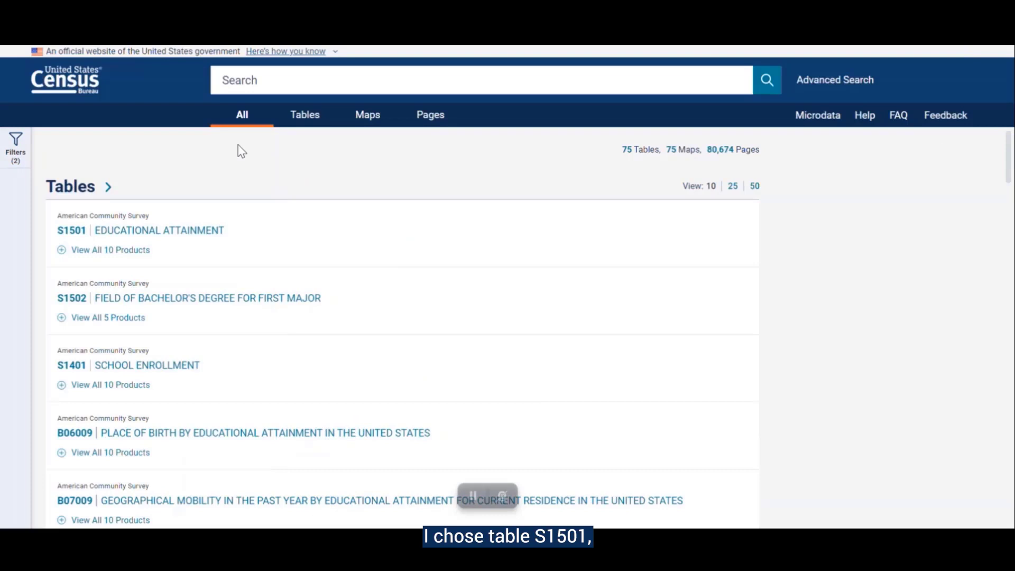
click(207, 231)
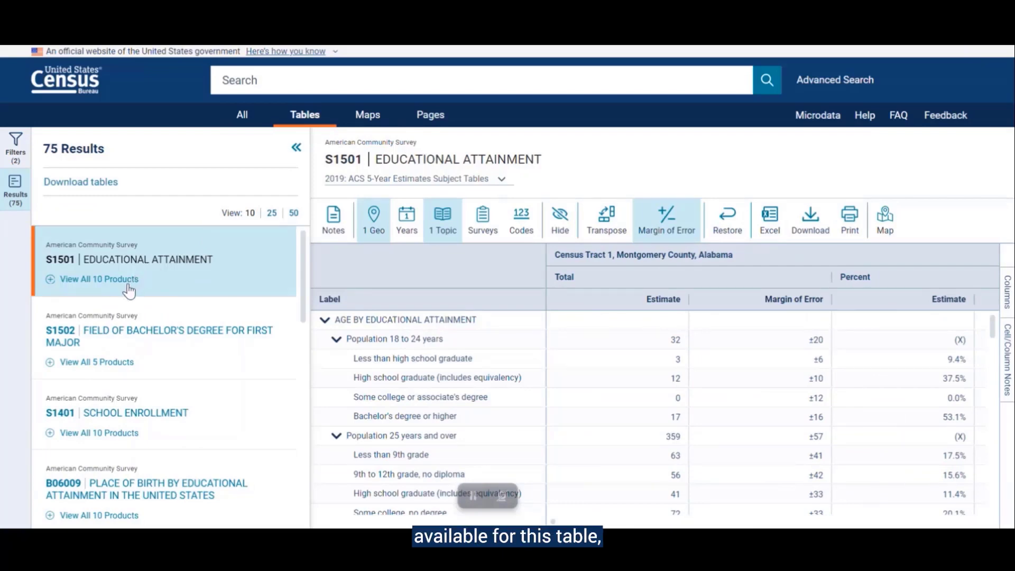
click(127, 280)
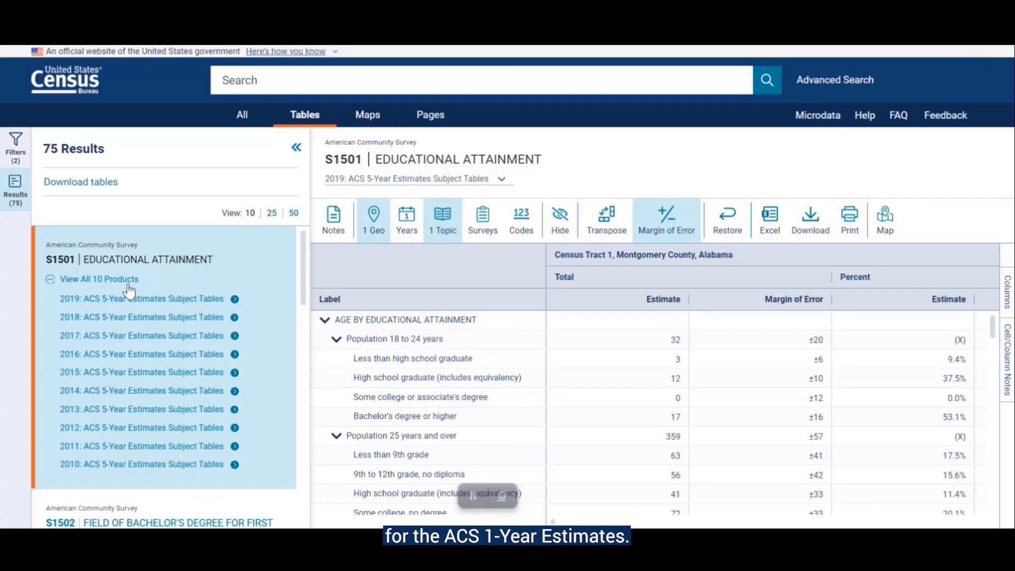
click(128, 282)
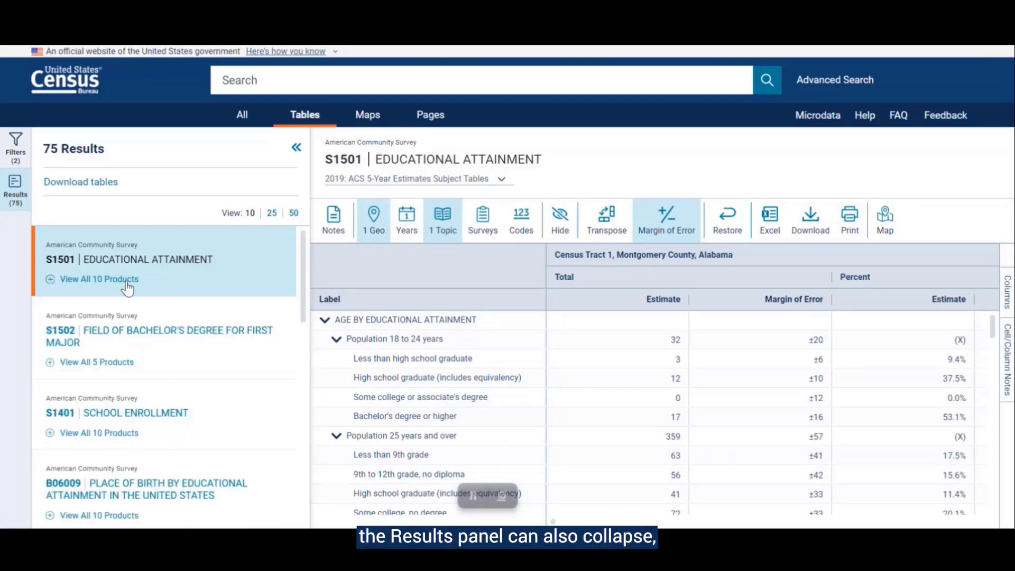
click(296, 148)
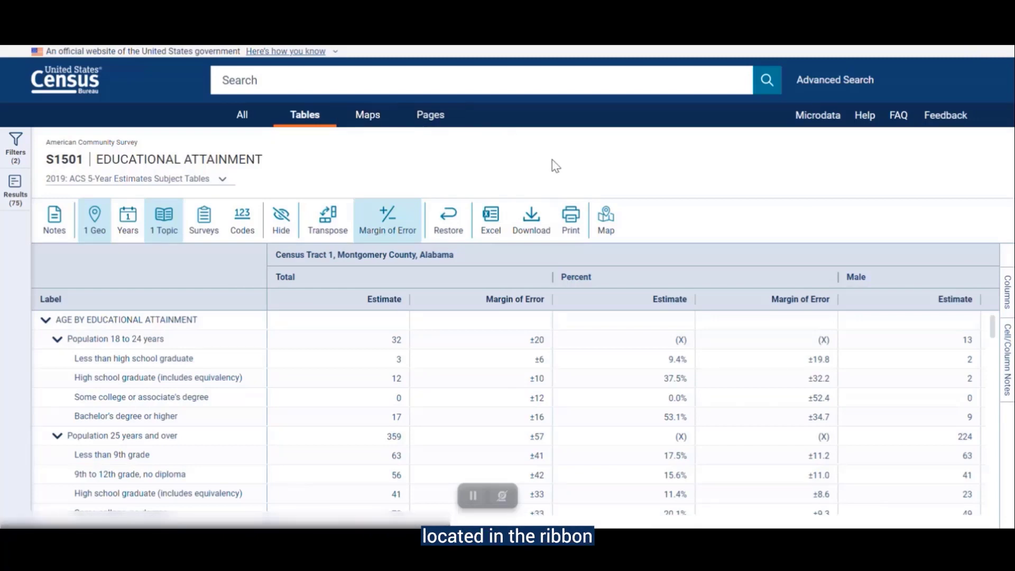
- Display S1501 as a map of 65 Montgomery County tracts and hide the filters
click(606, 226)
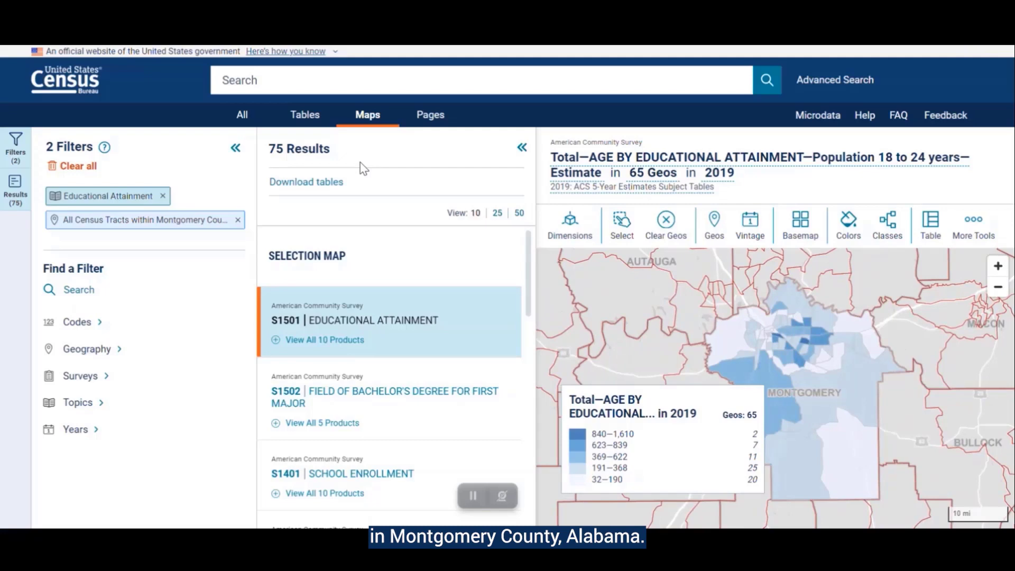
click(235, 148)
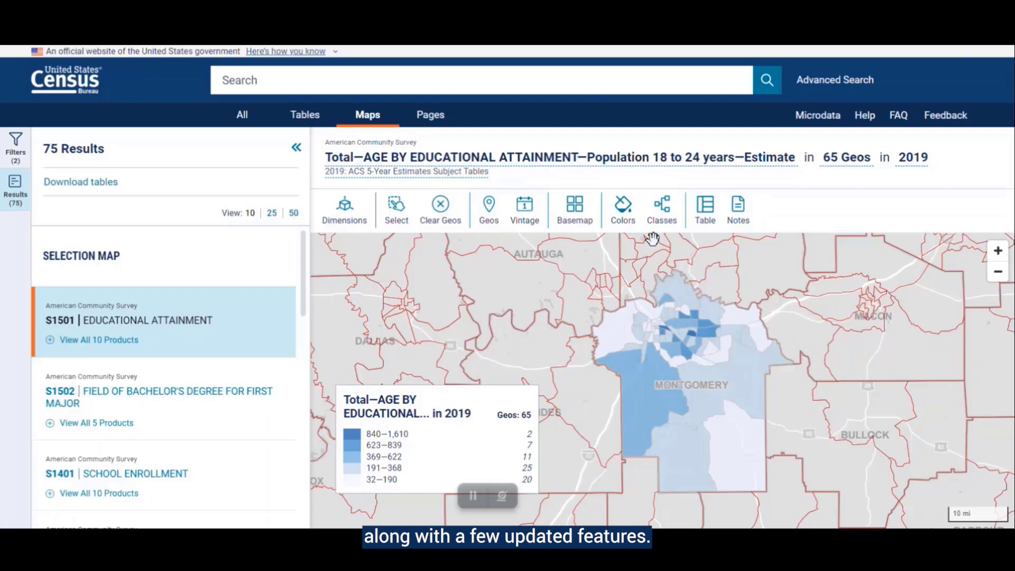
click(388, 217)
drag(496, 295, 552, 364)
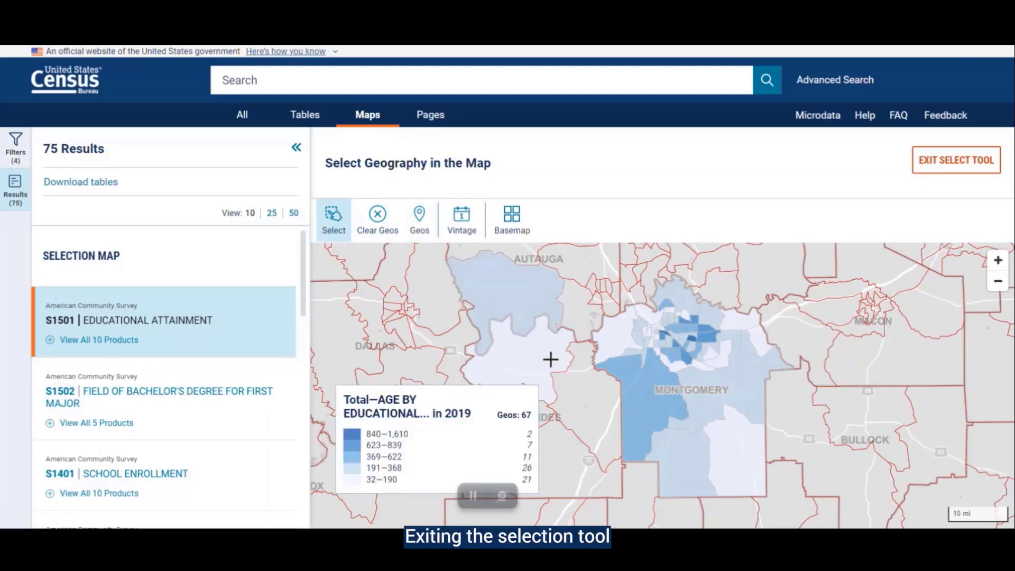
click(959, 158)
click(481, 373)
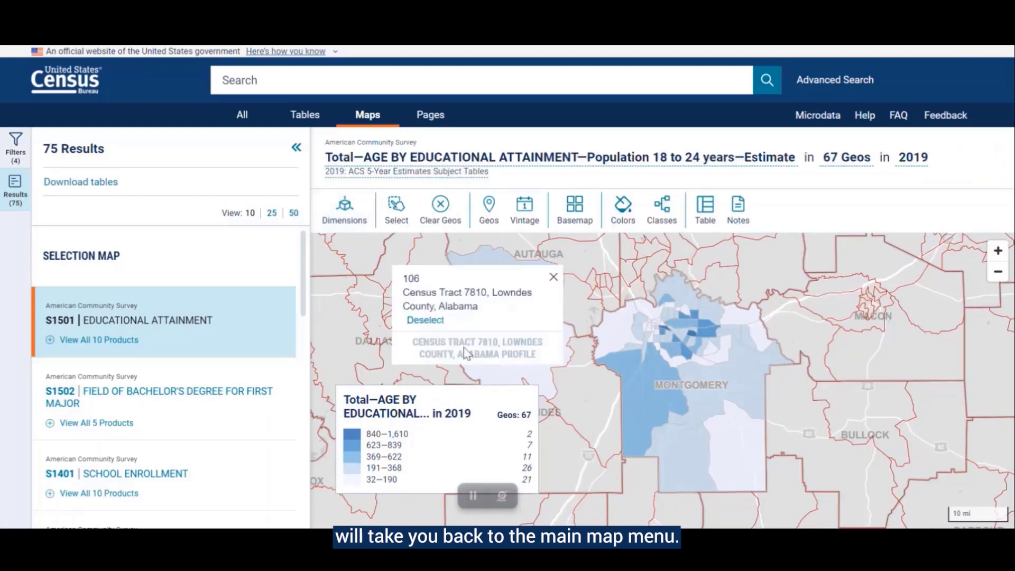
click(437, 328)
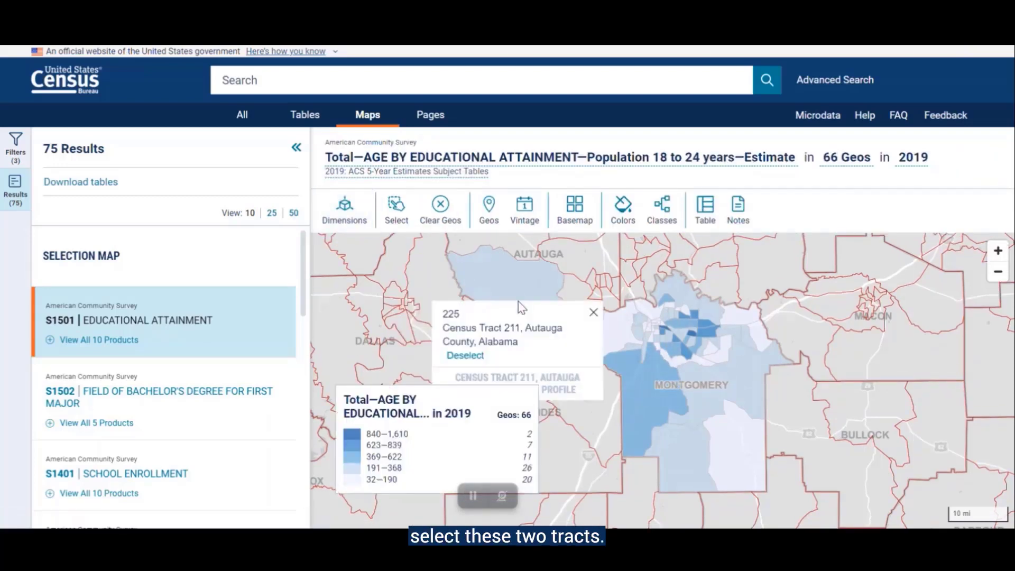
click(466, 357)
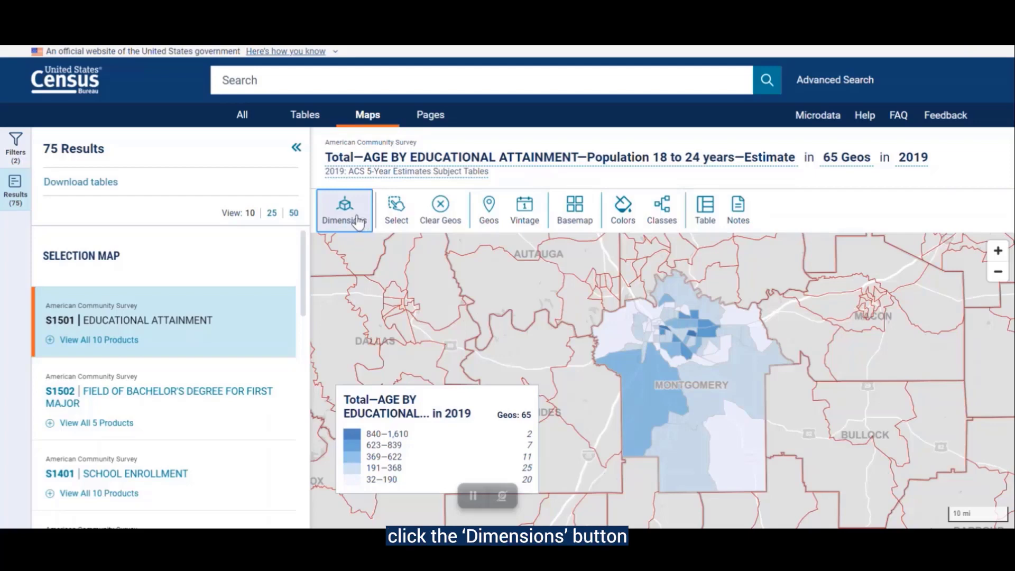
- Map the 'Population 25 years and over—Bachelor's degree—Estimate' variable, classed from 5–169 to 1,150–2,012
click(358, 221)
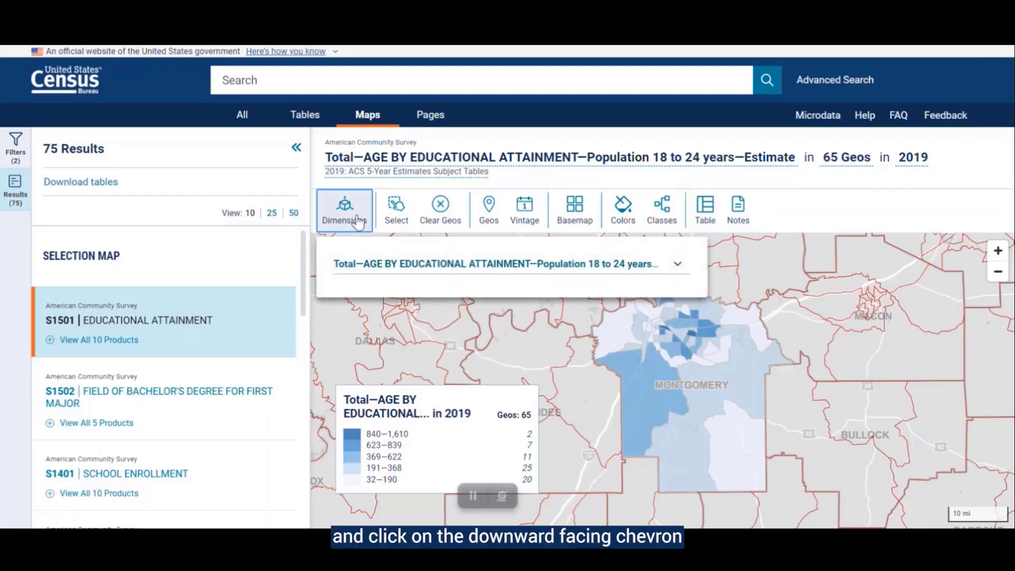
click(674, 264)
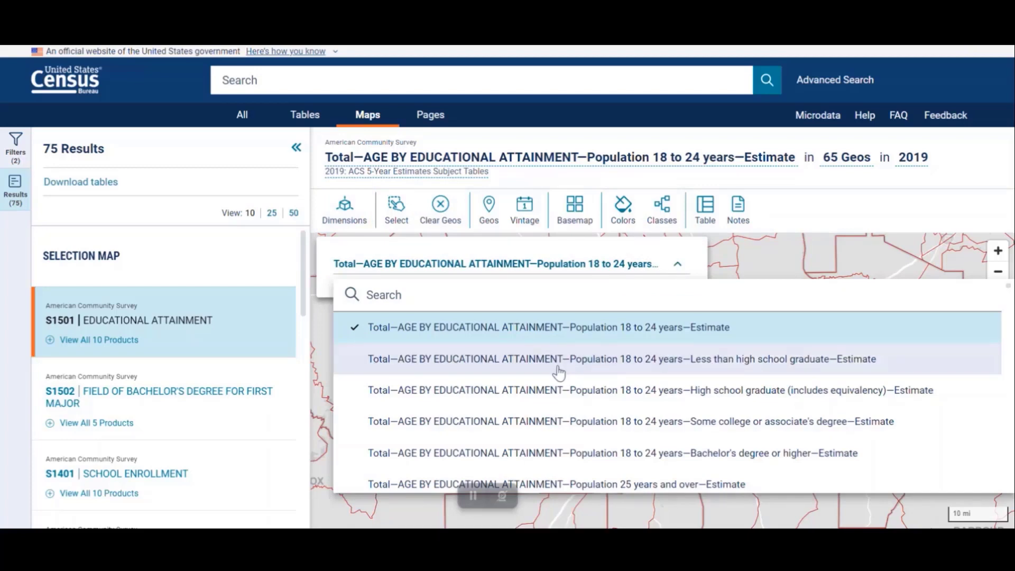
scroll(558, 373, down, 3)
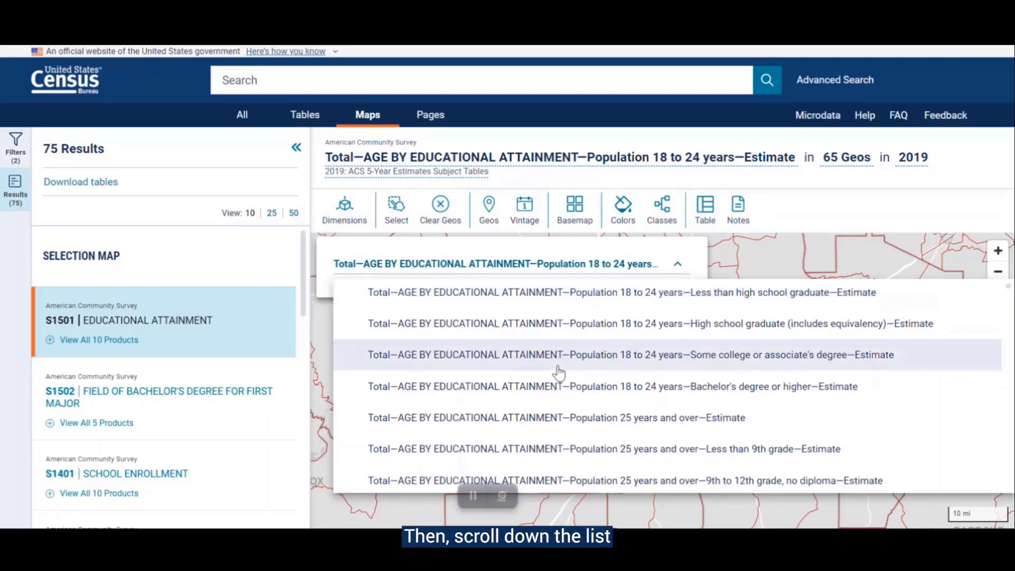
scroll(559, 373, down, 2)
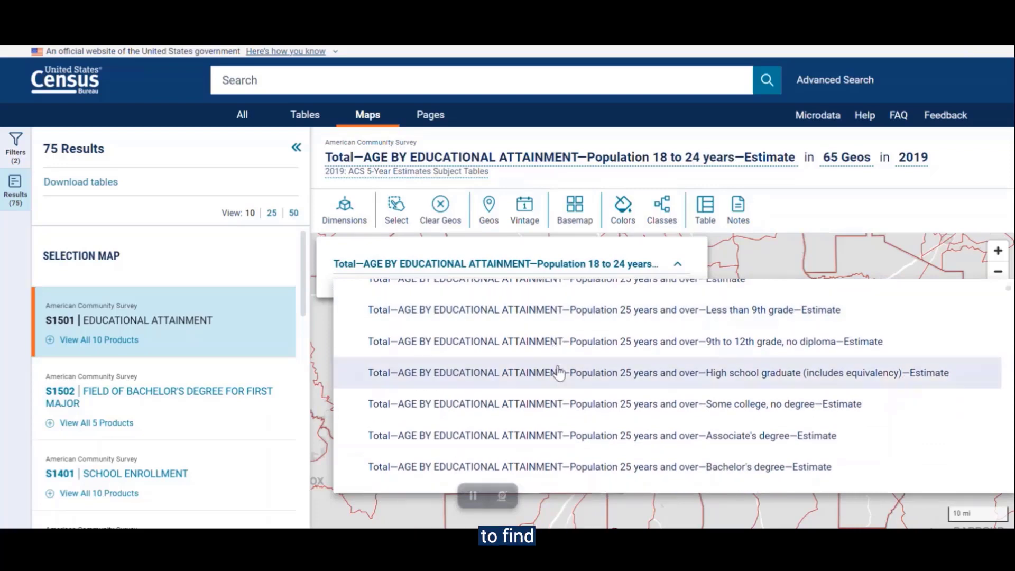
scroll(493, 372, down, 3)
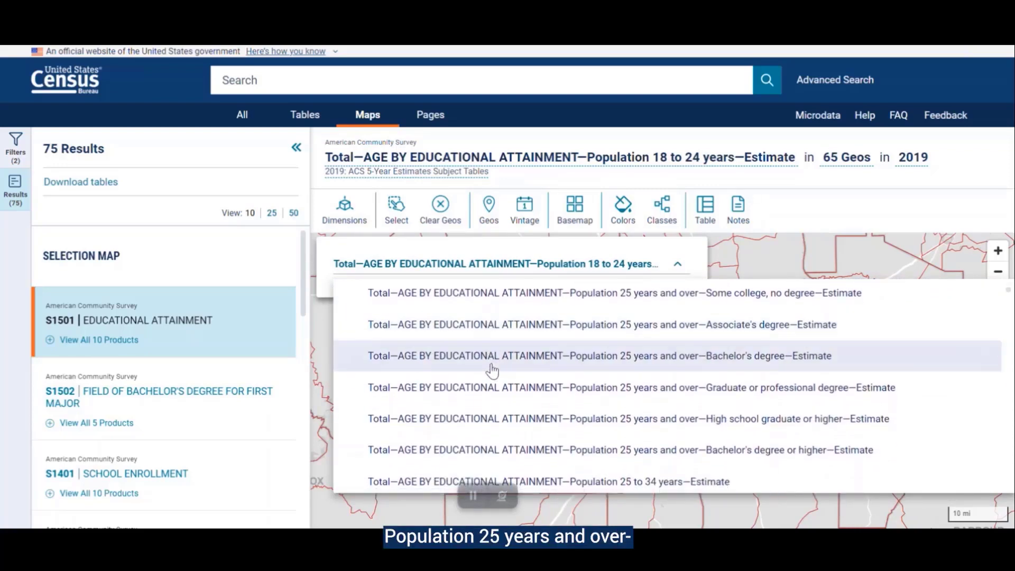
click(454, 357)
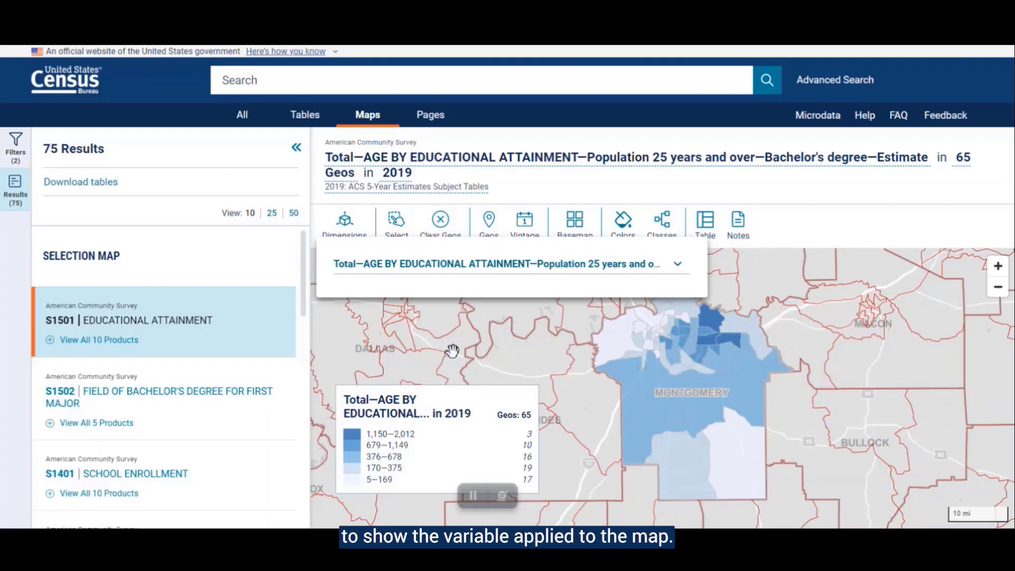
click(341, 226)
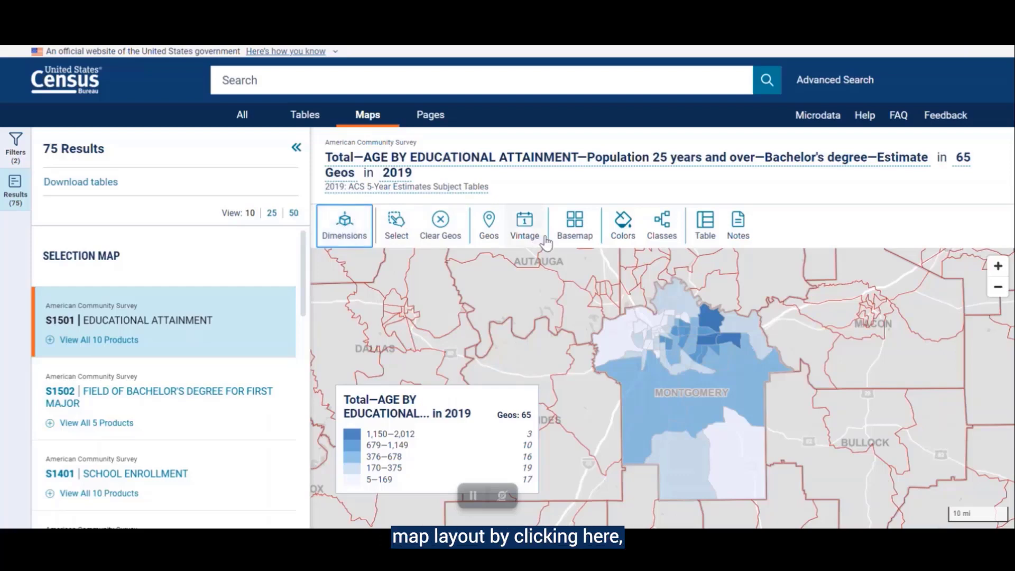
click(563, 239)
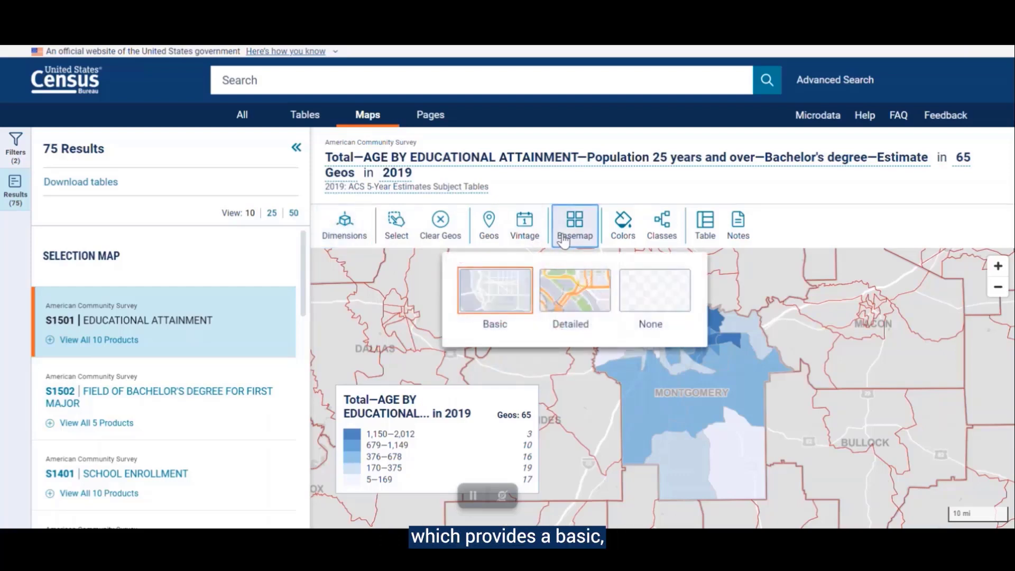